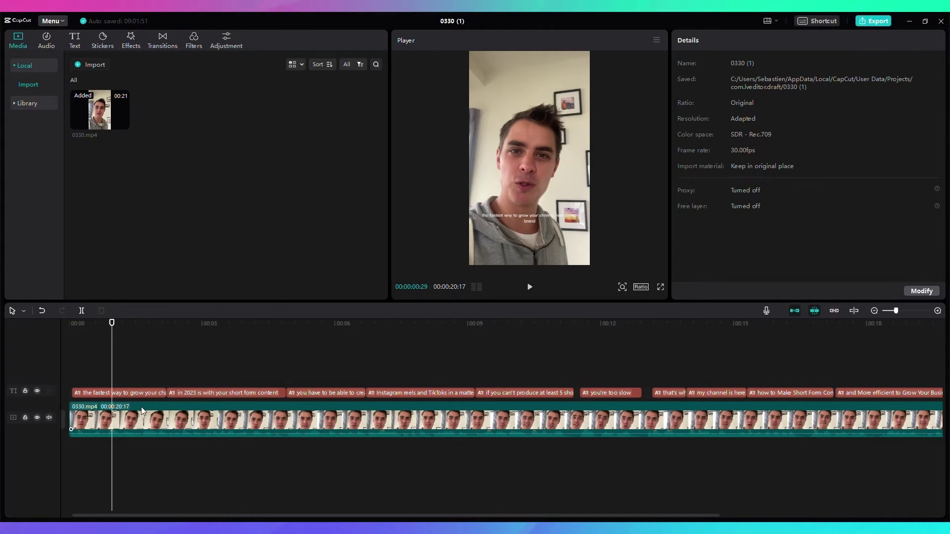
Step: Split the first caption after "the fastest way to grow" so "your channel and online brand" becomes its own caption
left_click(134, 394)
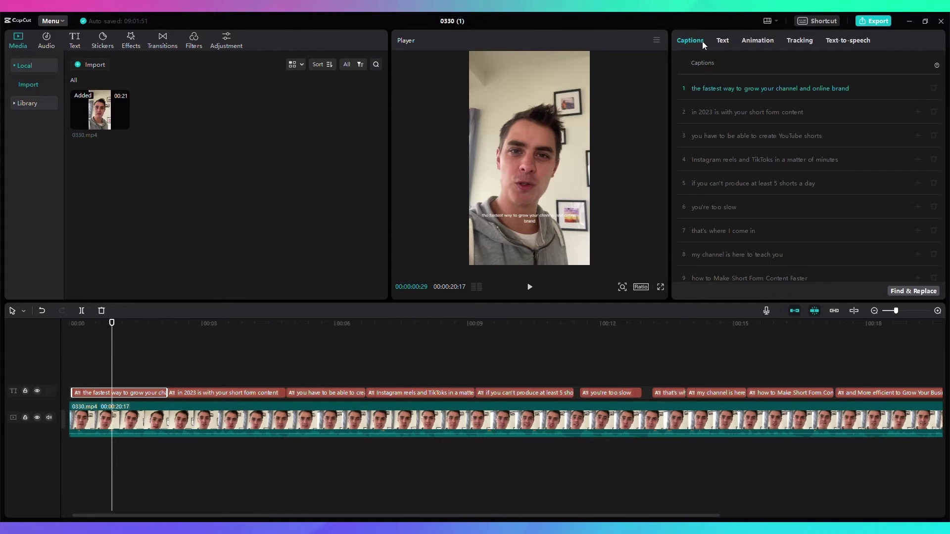
triple_click(737, 88)
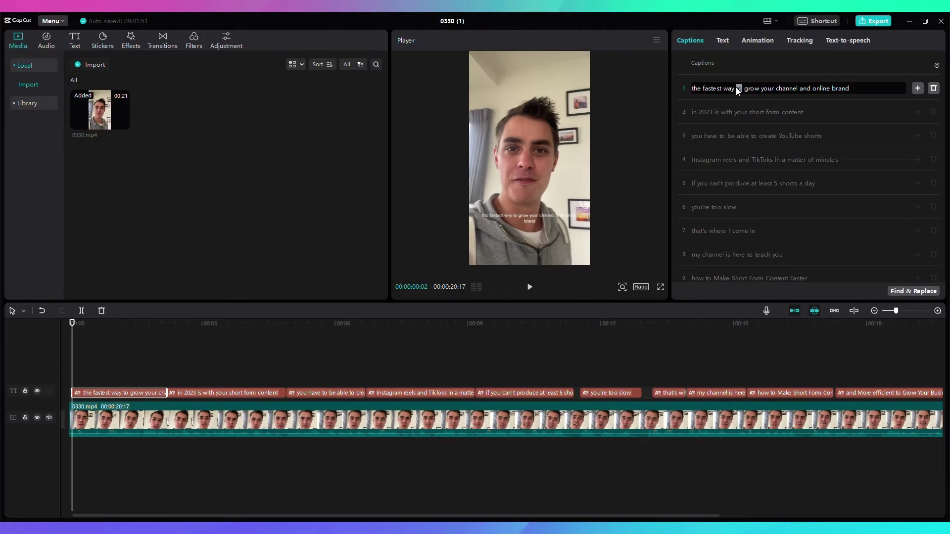
left_click(737, 90)
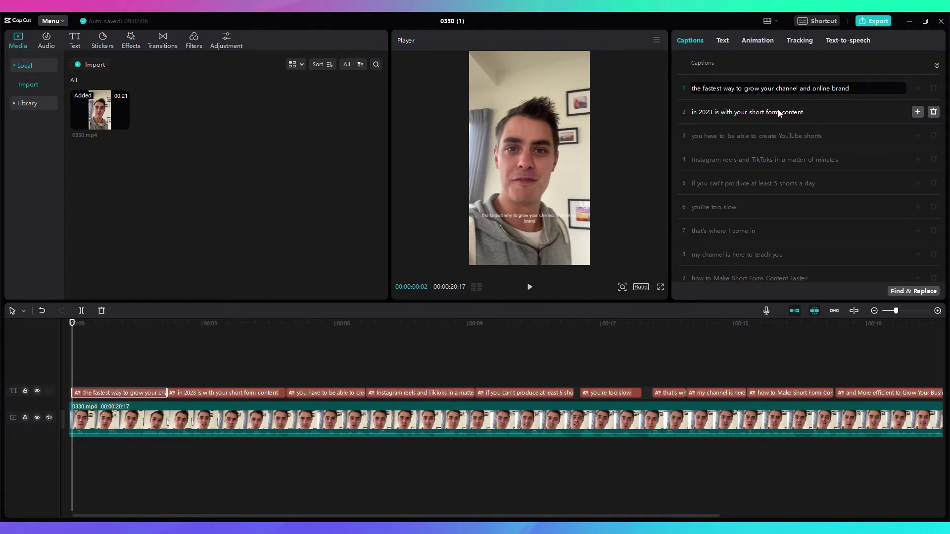
key("Return")
key("ctrl+z")
left_click(761, 91)
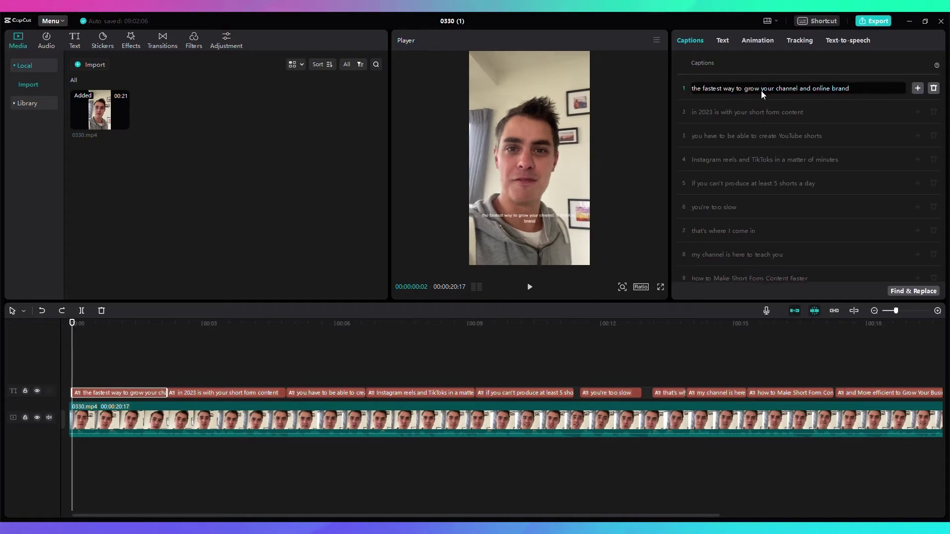
key("Return")
Step: Split the "in 2023 is with your short form content" caption into "in 2023", "is with your" and "short form content"
left_click(720, 138)
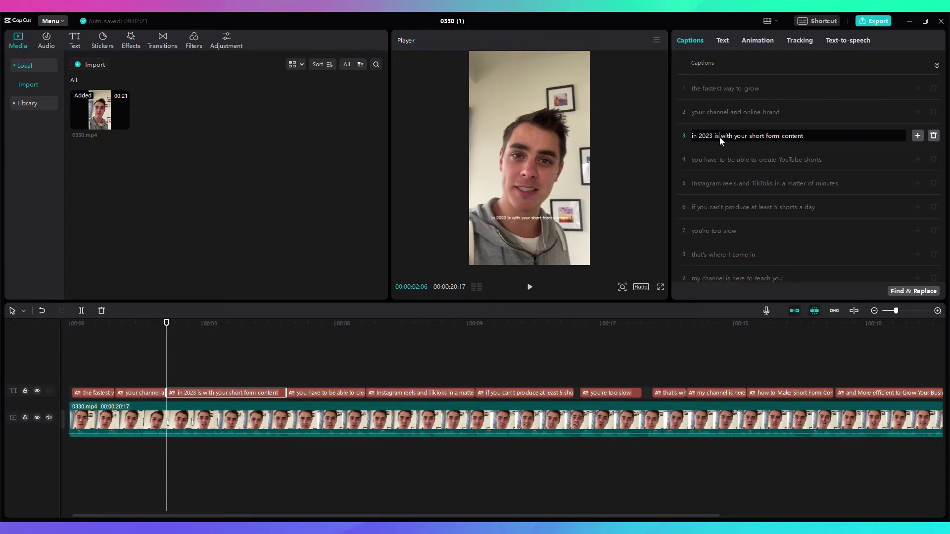
left_click(713, 138)
key("Return")
left_click(726, 162)
Step: Split the next three captions after "you have to be able", "Instagram reels and TikToks" and "if you can't produce"
key("Return")
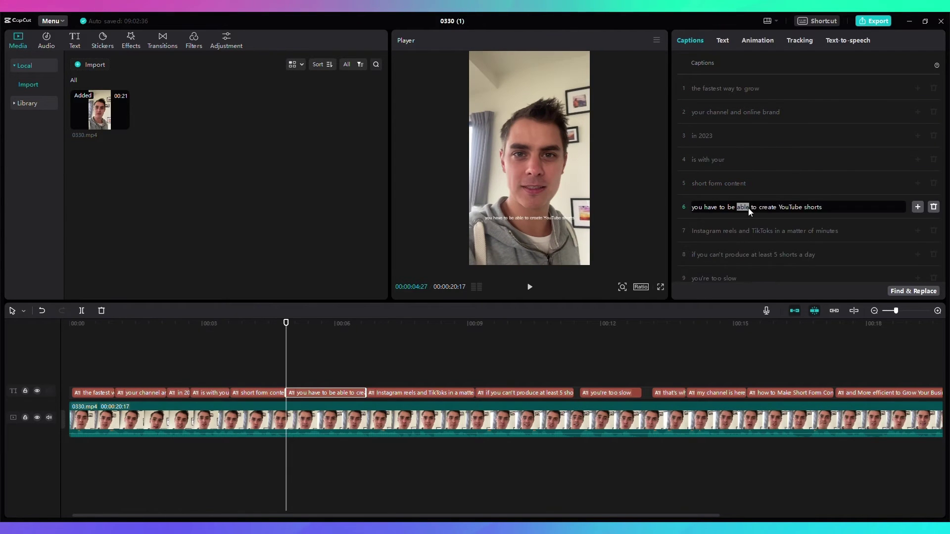
left_click(752, 207)
key("Return")
scroll(741, 167, "down", 2)
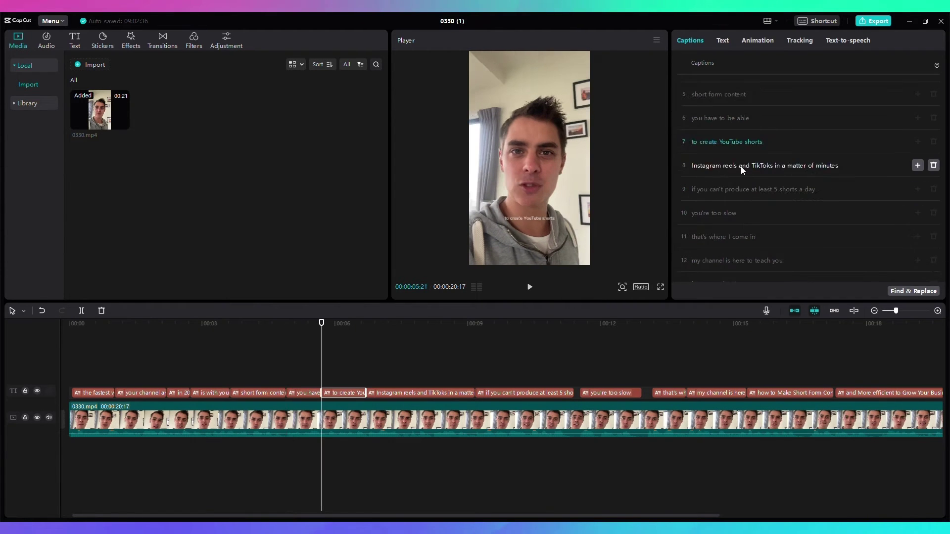
left_click(780, 166)
key("Return")
left_click(750, 212)
Step: Split the last three captions before "to teach you", "Faster" and "to Grow Your Business in 2023"
key("Return")
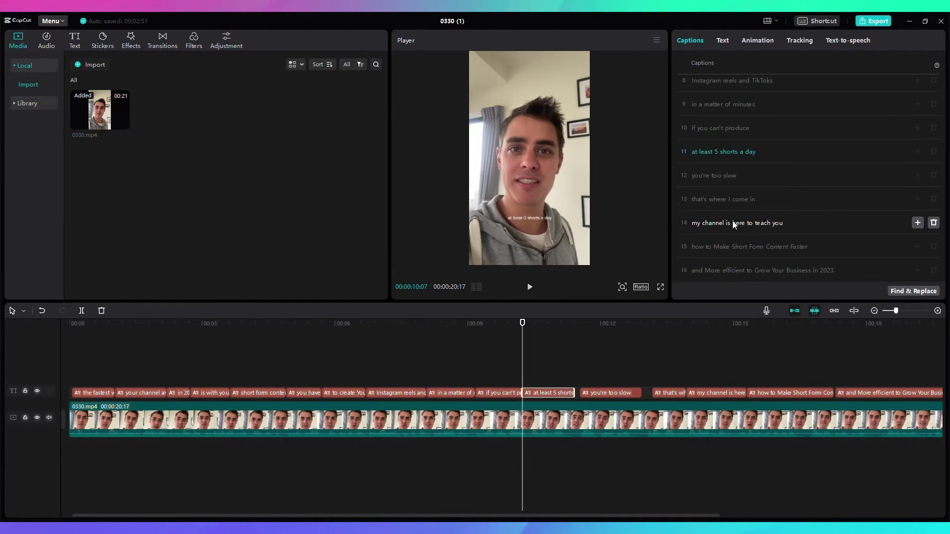
left_click(744, 224)
key("Return")
left_click(733, 247)
left_click(746, 272)
key("Return")
left_click(752, 281)
key("Return")
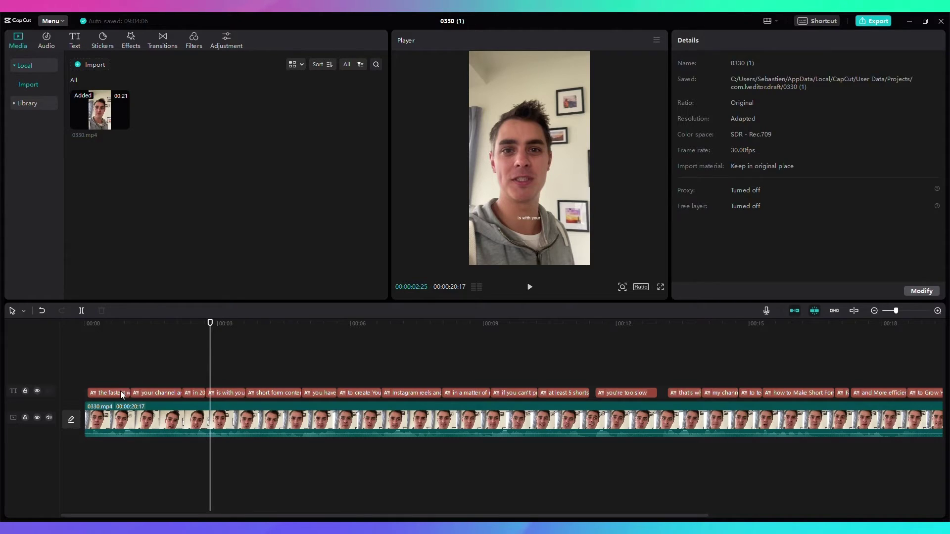
Step: Style all captions in Montserrat at font size 23 with the white, black-outlined preset
left_click(121, 393)
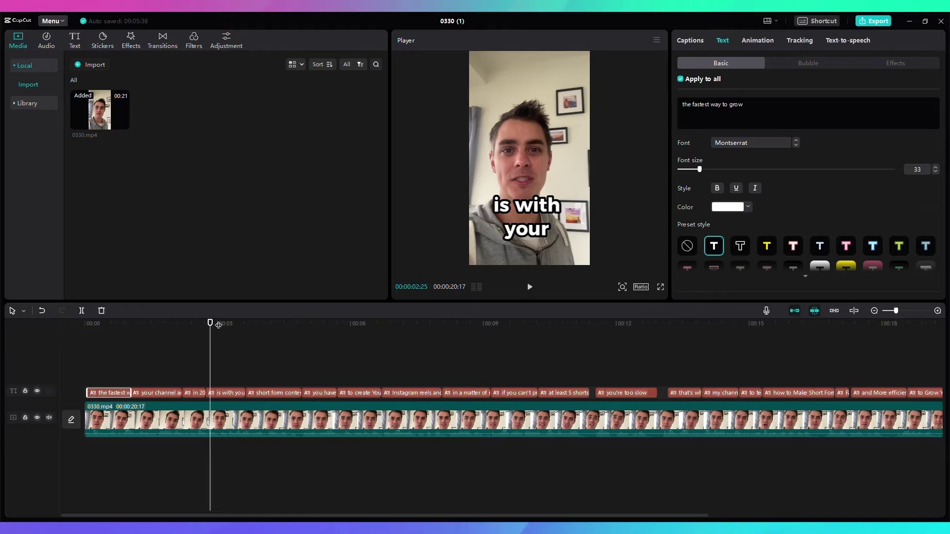
left_click_drag(219, 325, 115, 334)
left_click_drag(698, 172, 693, 170)
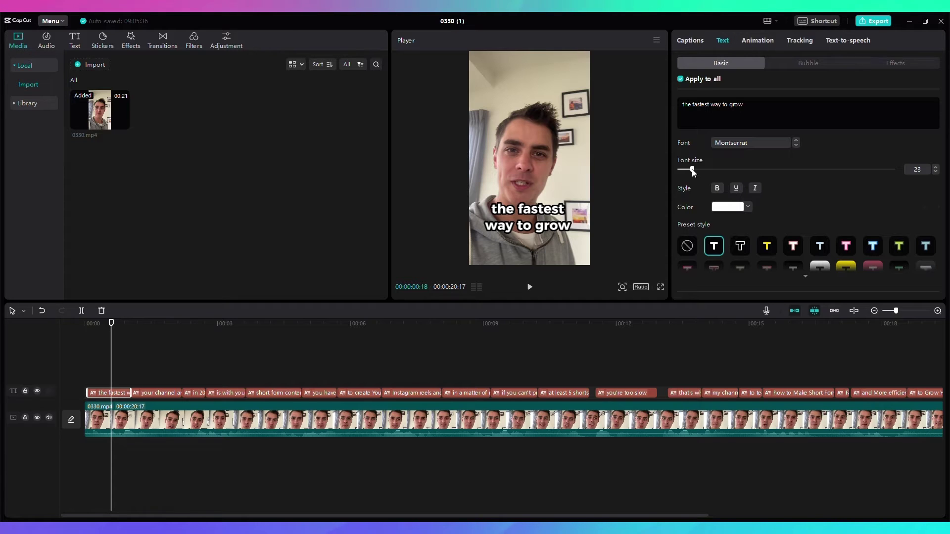
Step: Preview the video to check the styling and timing of the captions
left_click_drag(113, 324, 855, 362)
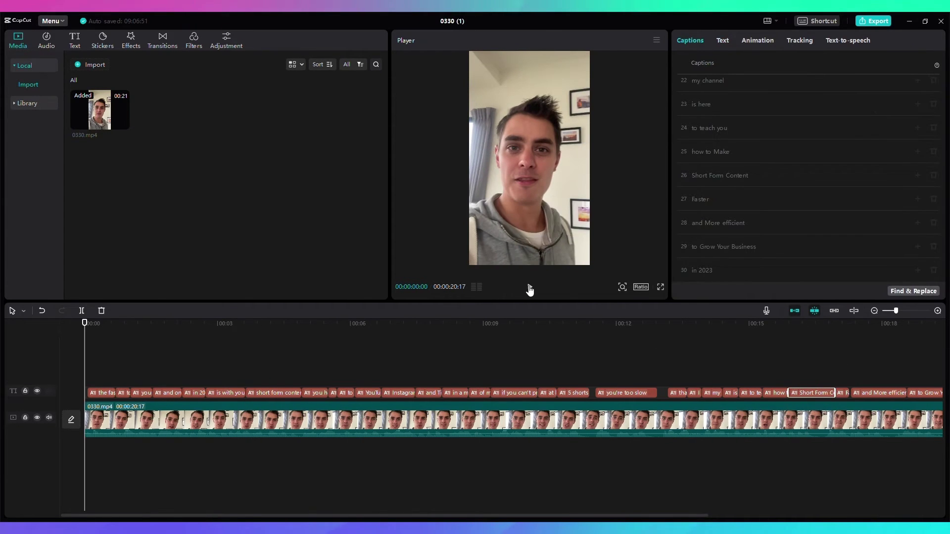
left_click(529, 288)
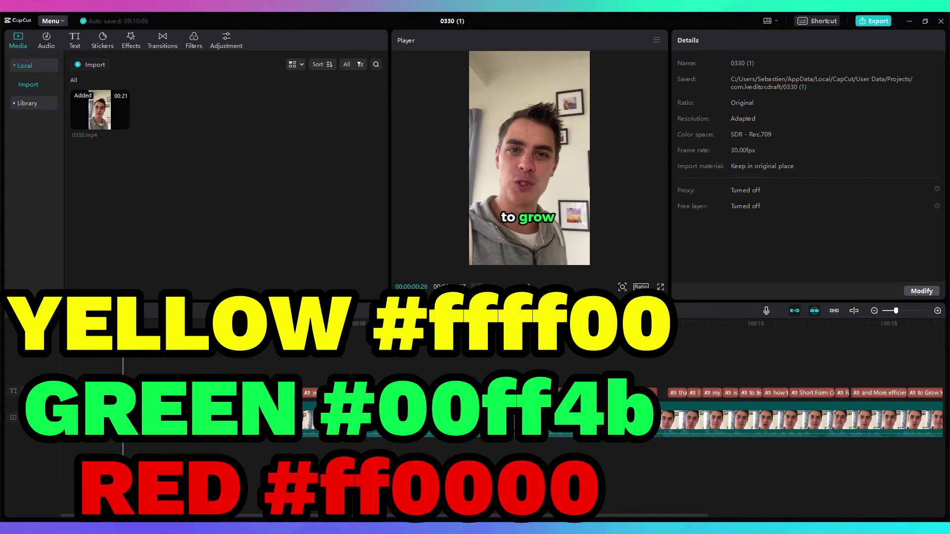
left_click_drag(122, 323, 152, 323)
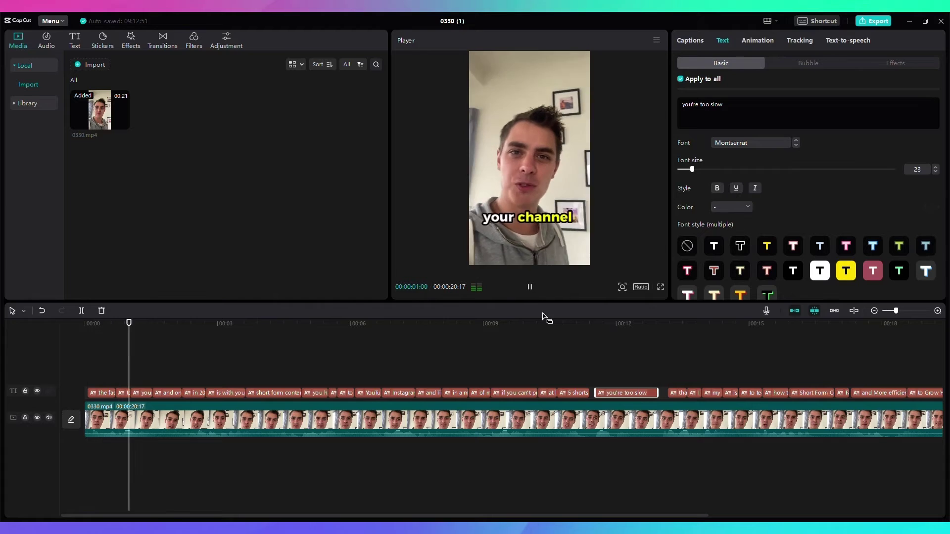
left_click(530, 288)
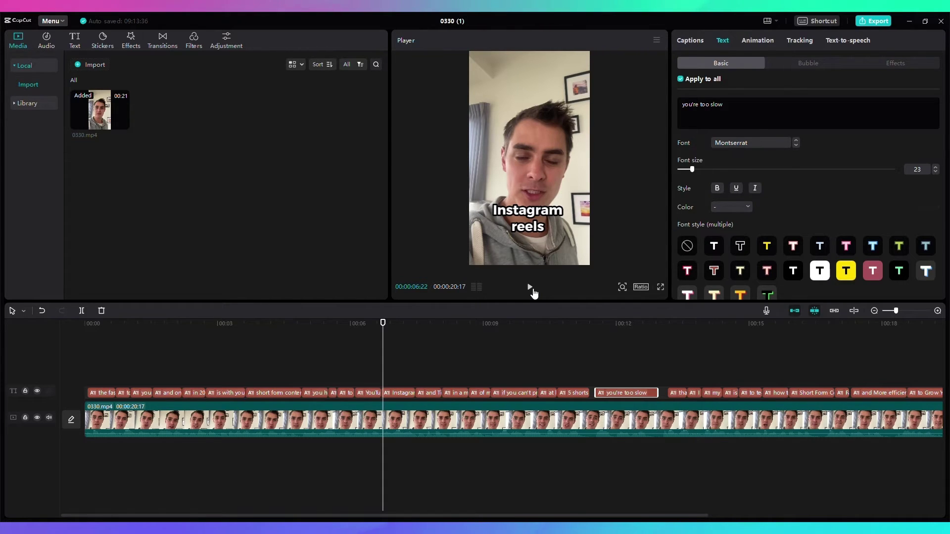
Step: Duplicate the "you're too slow" caption twice on tracks above it, aligned to its start at 00:00:11:16
left_click(600, 327)
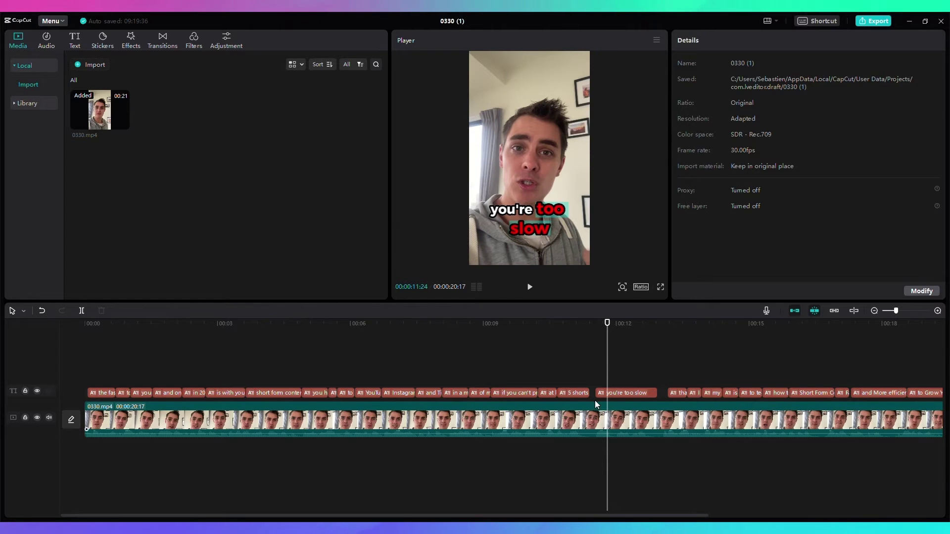
left_click(623, 392)
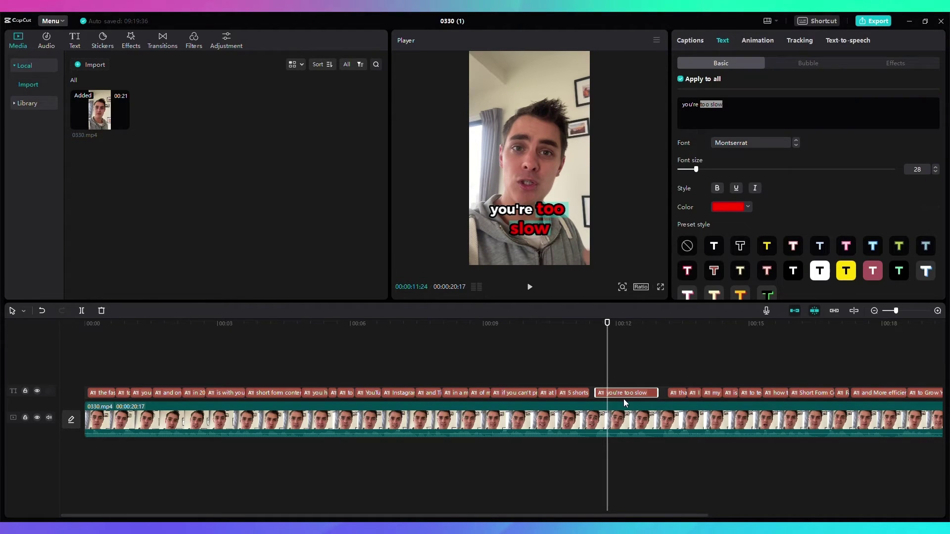
left_click_drag(608, 324, 602, 324)
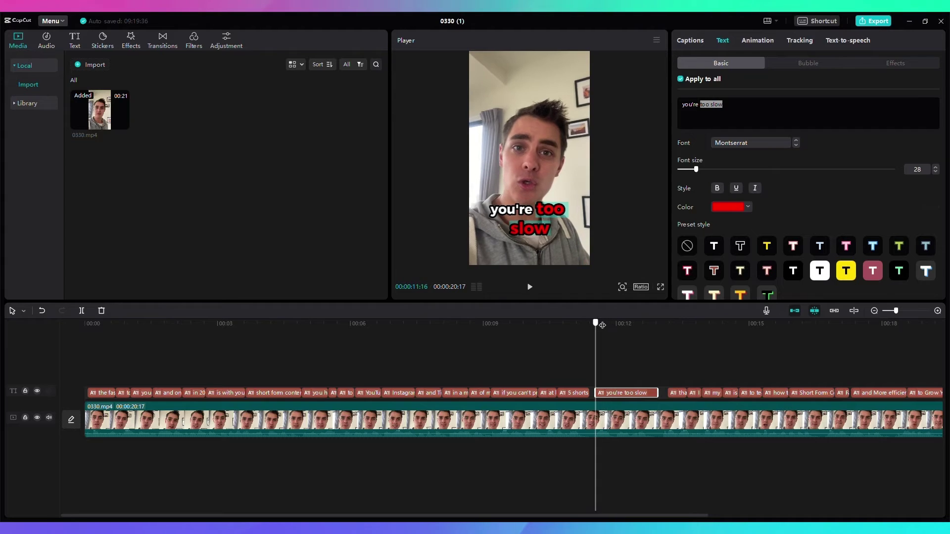
key("ctrl+v")
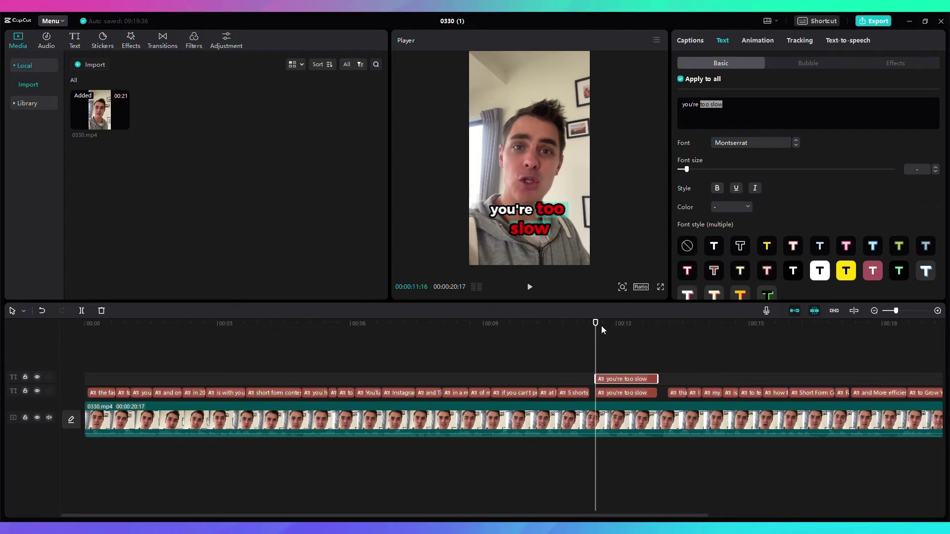
key("ctrl+v")
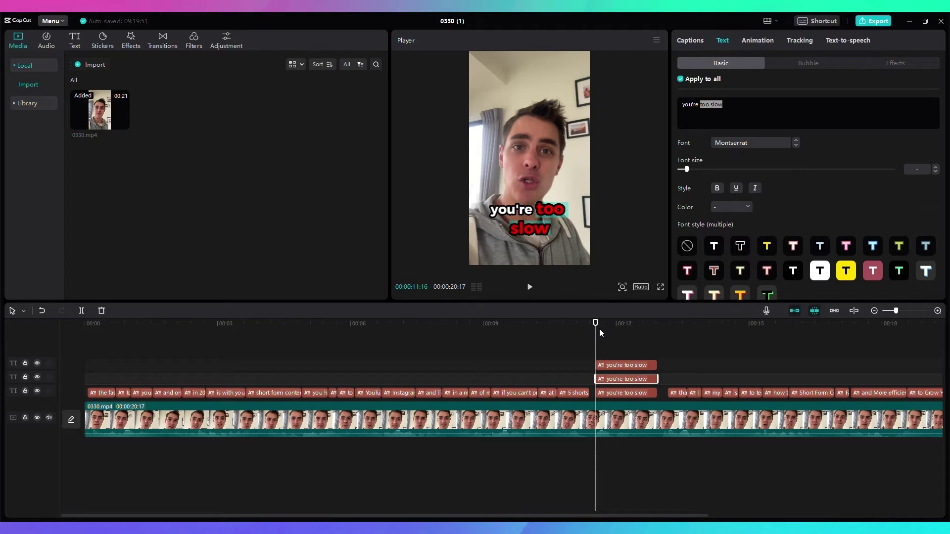
Step: Trim the three "you're too slow" clips into consecutive segments that meet at 00:00:12:00 and 00:00:12:10
mouse_move(600, 325)
left_mouse_down()
mouse_move(626, 322)
mouse_move(617, 323)
left_mouse_up()
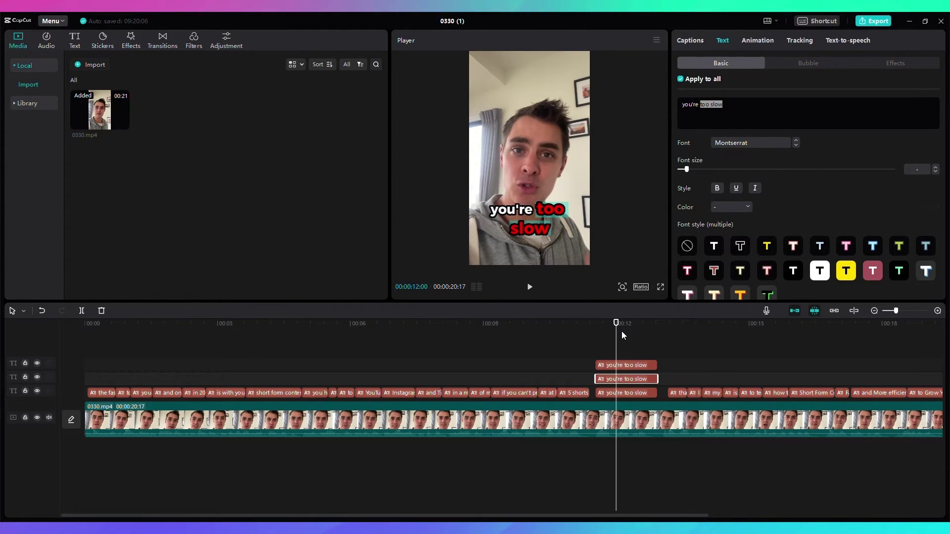
left_click_drag(595, 379, 623, 368)
left_click_drag(616, 323, 635, 324)
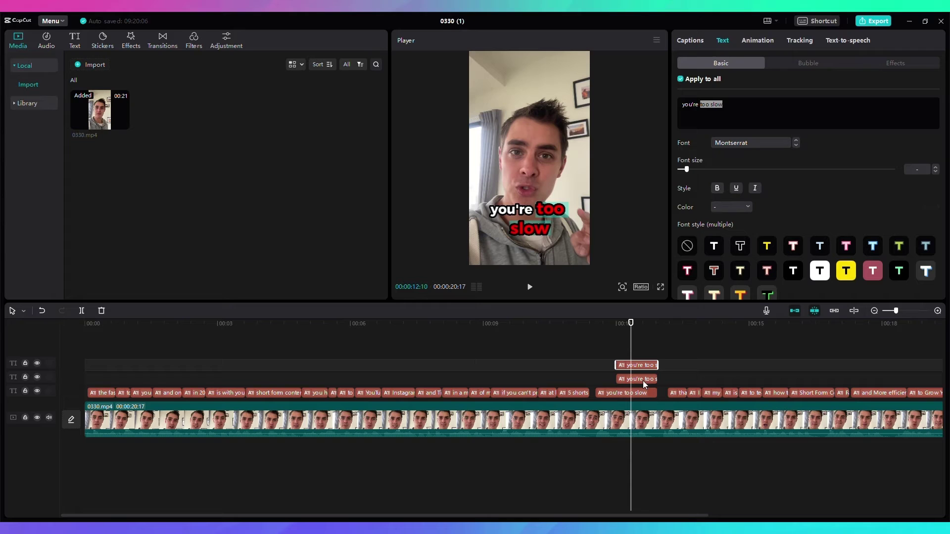
left_click(634, 380)
left_click_drag(659, 380, 622, 398)
Step: Reduce the text of the three consecutive clips to one word each: "you're", "too" and "slow"
left_click_drag(633, 326, 607, 325)
left_click_drag(699, 105, 725, 171)
key("BackSpace")
left_click(620, 324)
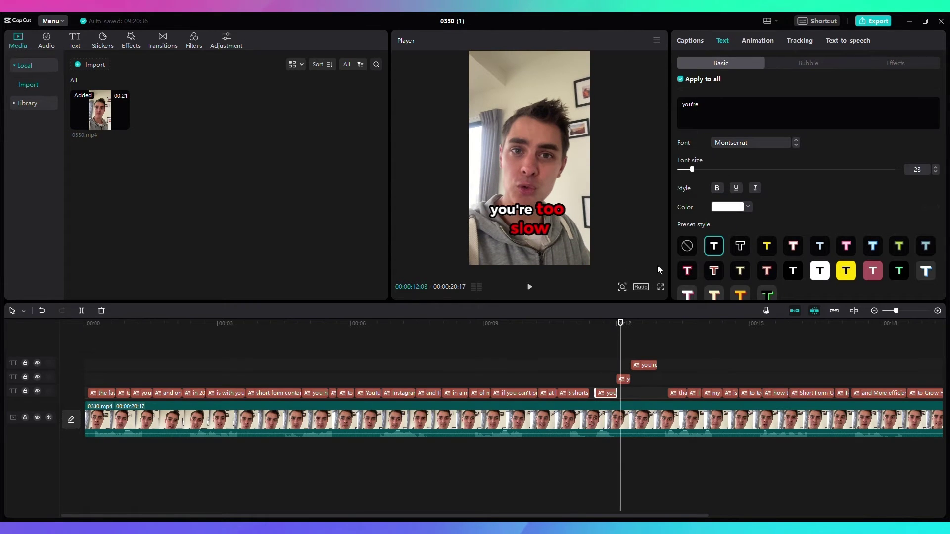
left_click(623, 379)
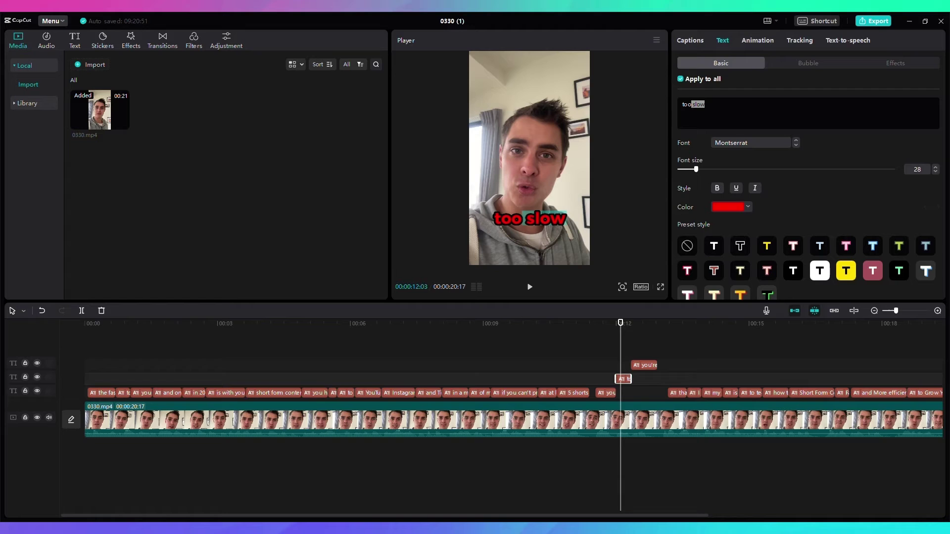
left_click(642, 324)
left_click(643, 365)
left_click_drag(710, 105, 667, 102)
key("BackSpace")
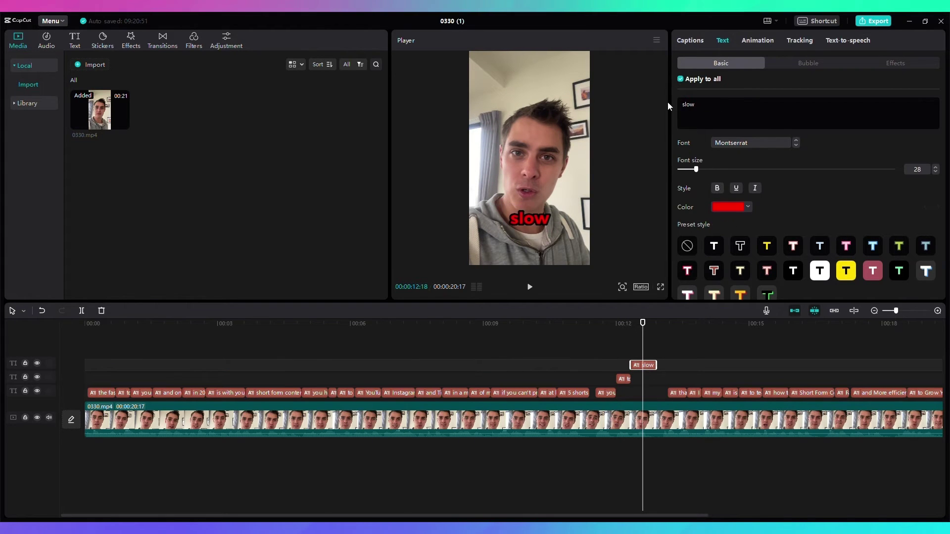
Step: Play back the section from "at least" to "slow" to check the word-by-word captions
left_click(648, 326)
left_click_drag(652, 328, 558, 335)
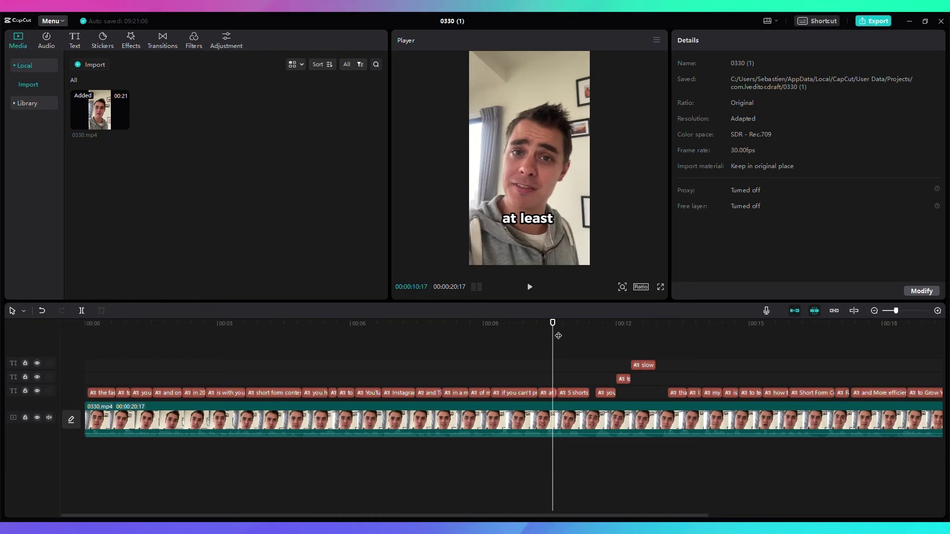
key("space")
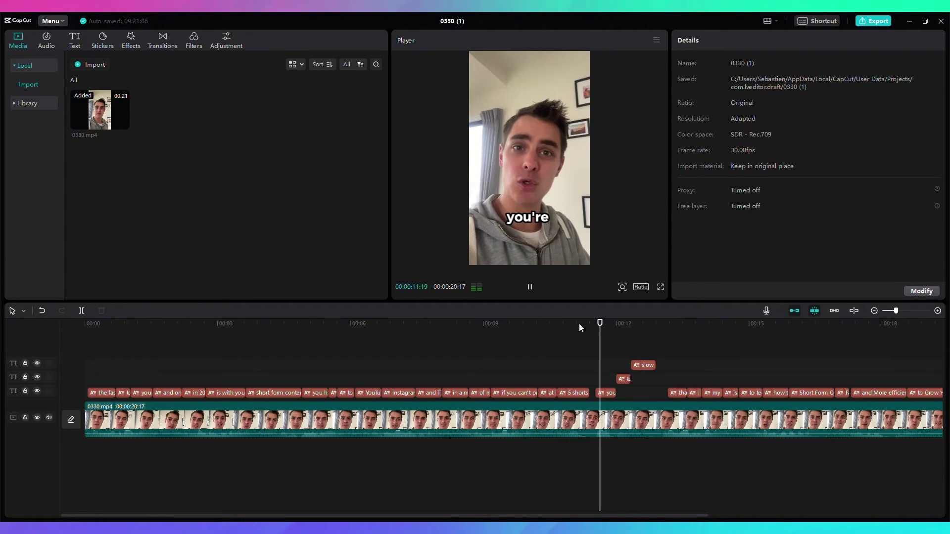
key("space")
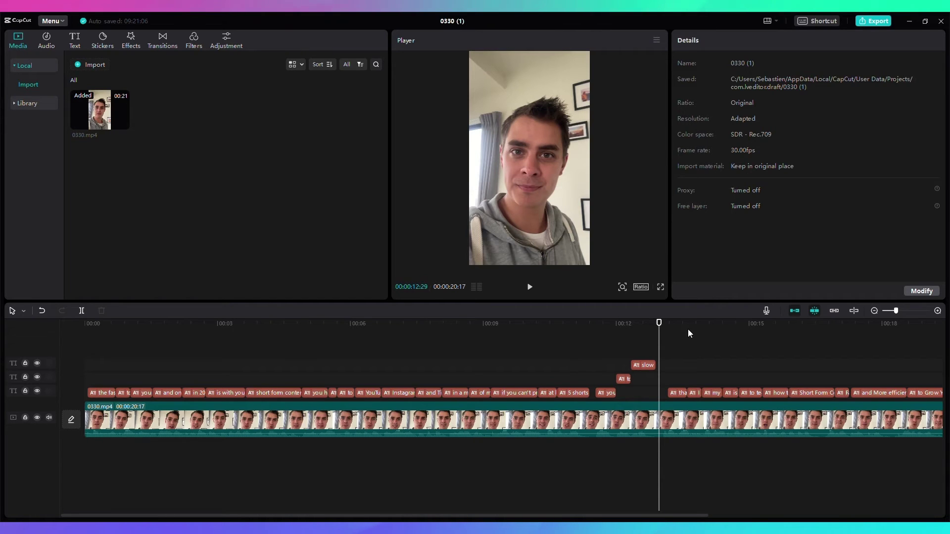
Step: Undo the single-word text edits and the trims on the "you're too slow" clips
key("ctrl+z")
key("ctrl+z")
key("ctrl+z")
key("ctrl+z")
key("ctrl+z")
key("ctrl+z")
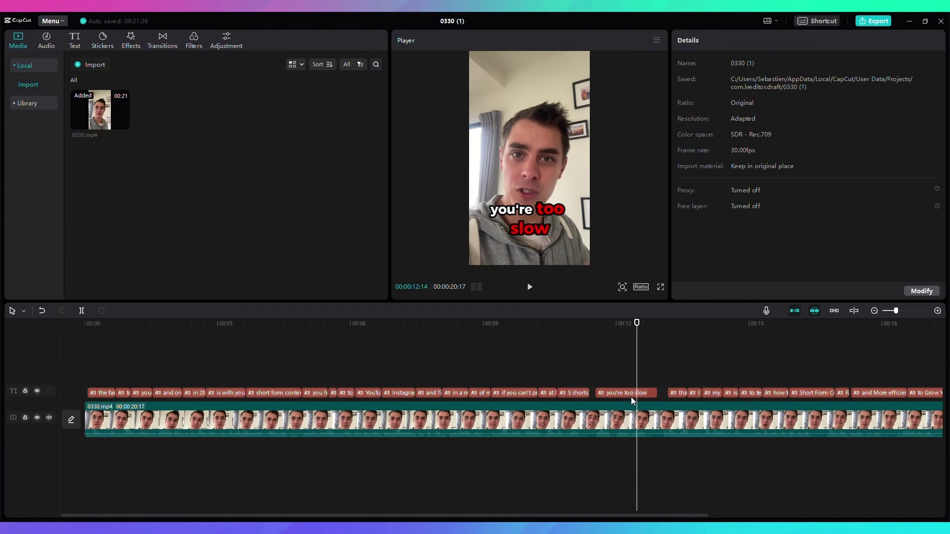
left_click(627, 393)
key("ctrl+z")
Step: Duplicate the all-white "you're too slow" caption onto two tracks above it, aligned with the original
left_click(615, 394)
mouse_move(614, 393)
left_mouse_down()
mouse_move(642, 379)
mouse_move(613, 379)
left_mouse_up()
key("ctrl+c")
key("ctrl+v")
Step: Trim the three white "you're too slow" clips to follow each other, cutting at 00:00:12:00 and 00:00:12:10
left_click(632, 340)
left_click_drag(633, 323, 620, 326)
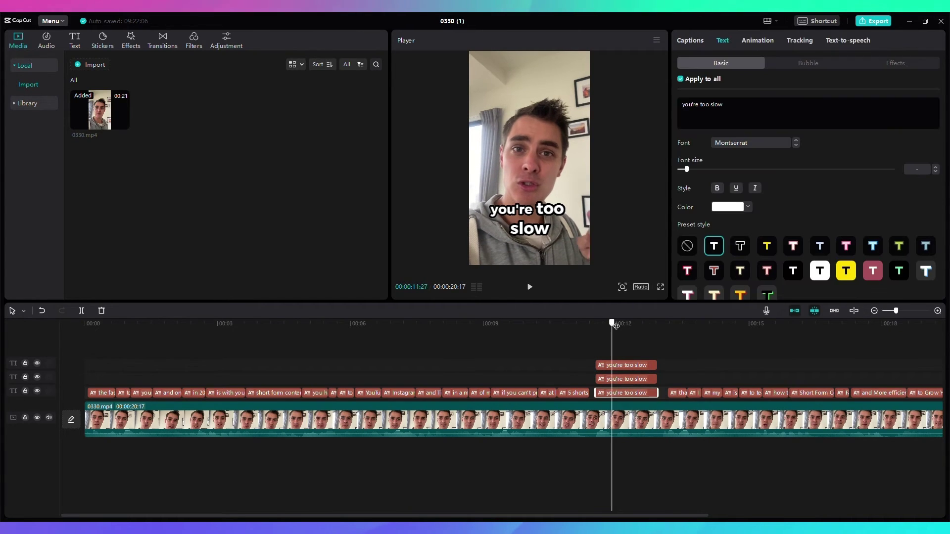
left_click_drag(616, 326, 621, 325)
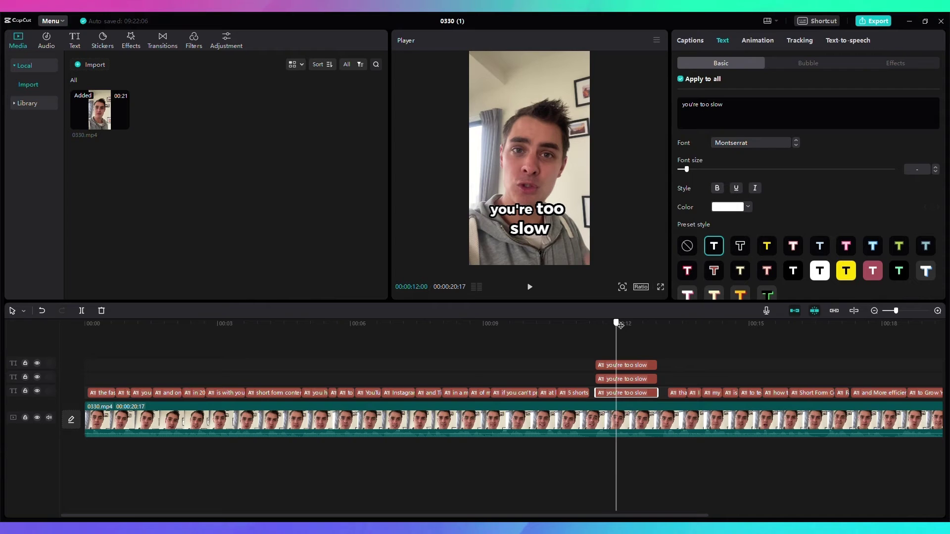
left_click_drag(658, 393, 615, 365)
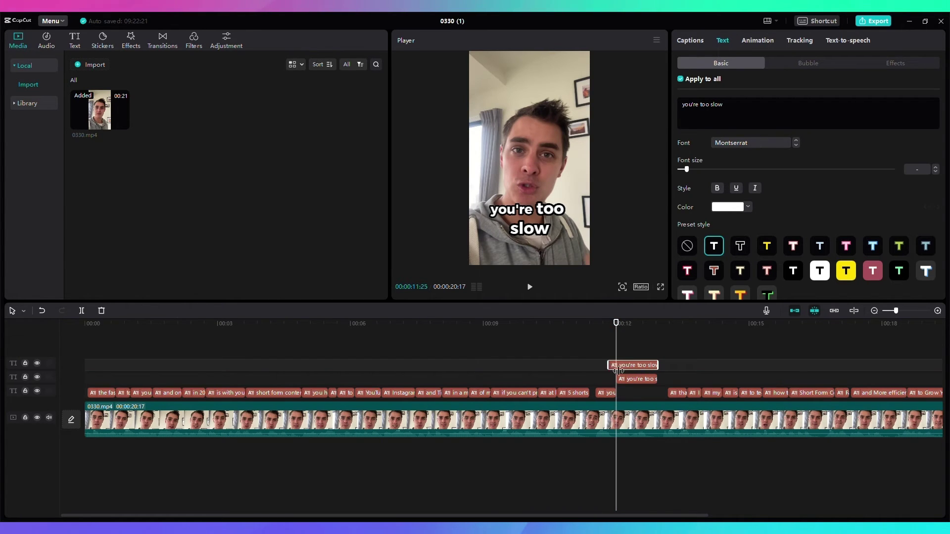
left_click(631, 328)
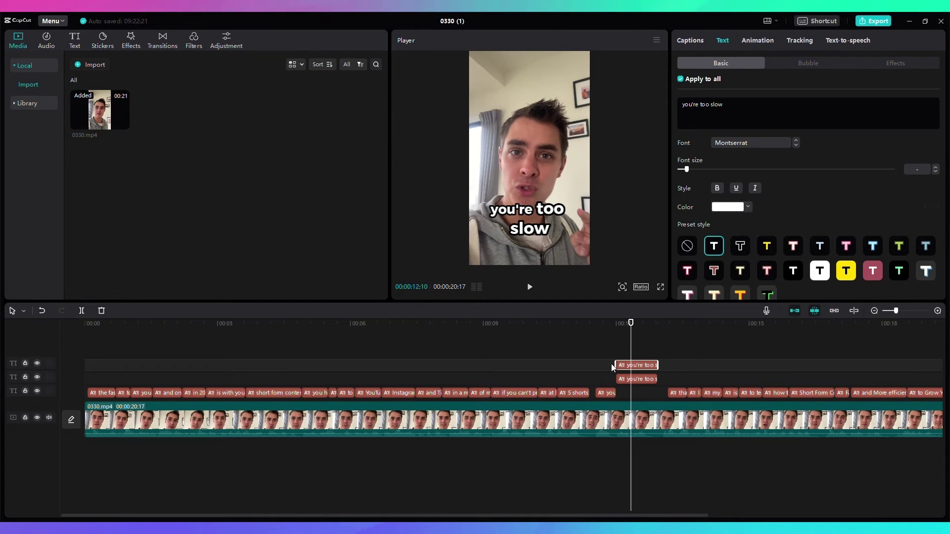
left_click_drag(615, 365, 631, 381)
Step: Color only the word "you're" red in the first of the three "you're too slow" clips
left_click(607, 396)
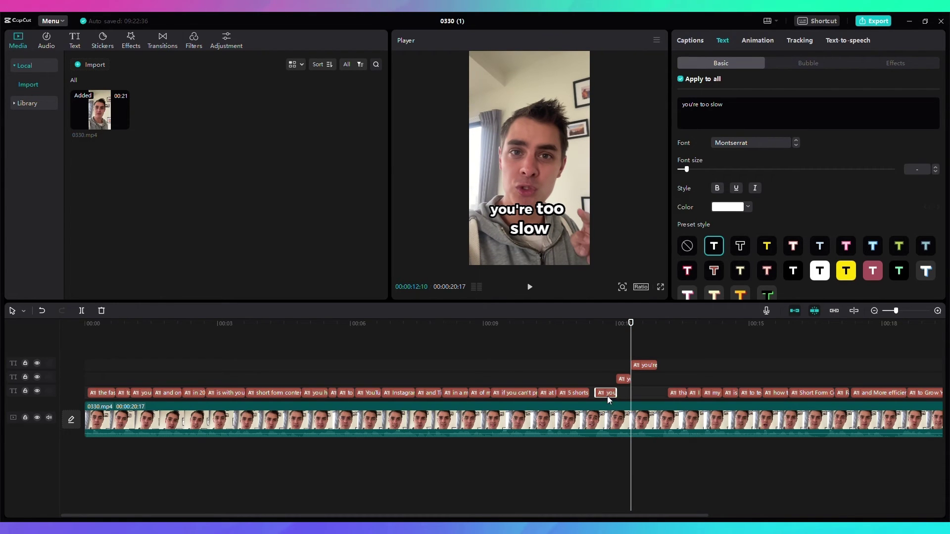
left_click_drag(613, 324, 609, 327)
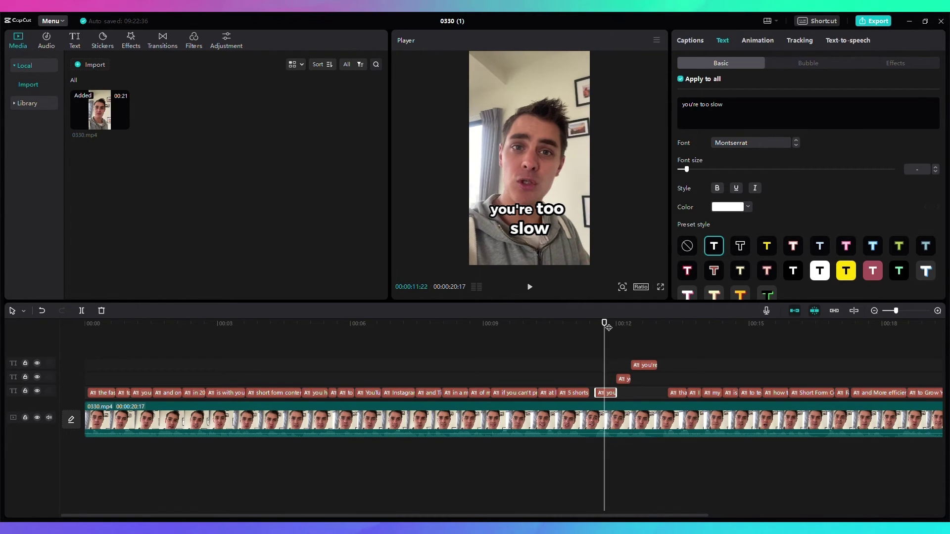
double_click(690, 105)
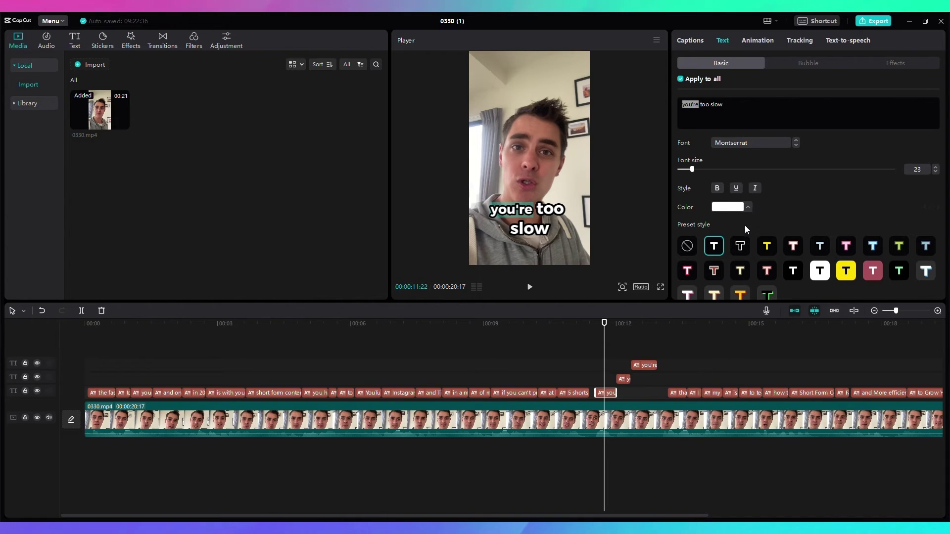
left_click(820, 214)
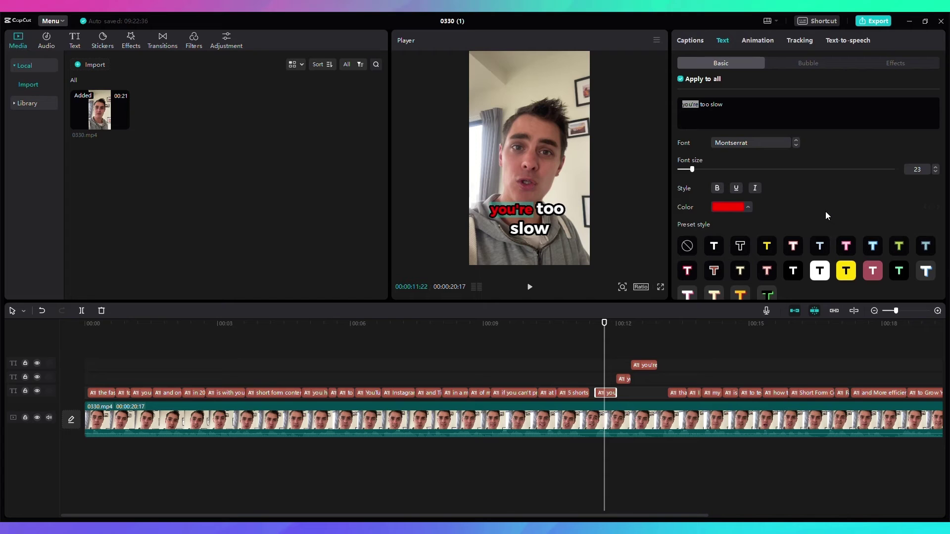
Step: Color only the word "too" red in the second of the three "you're too slow" clips
left_click(624, 421)
left_click(622, 380)
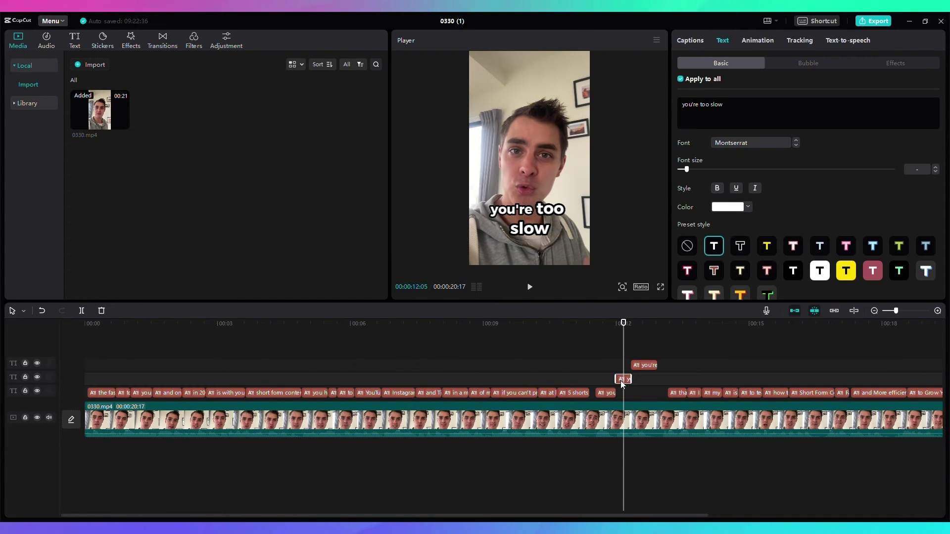
left_click_drag(701, 105, 705, 105)
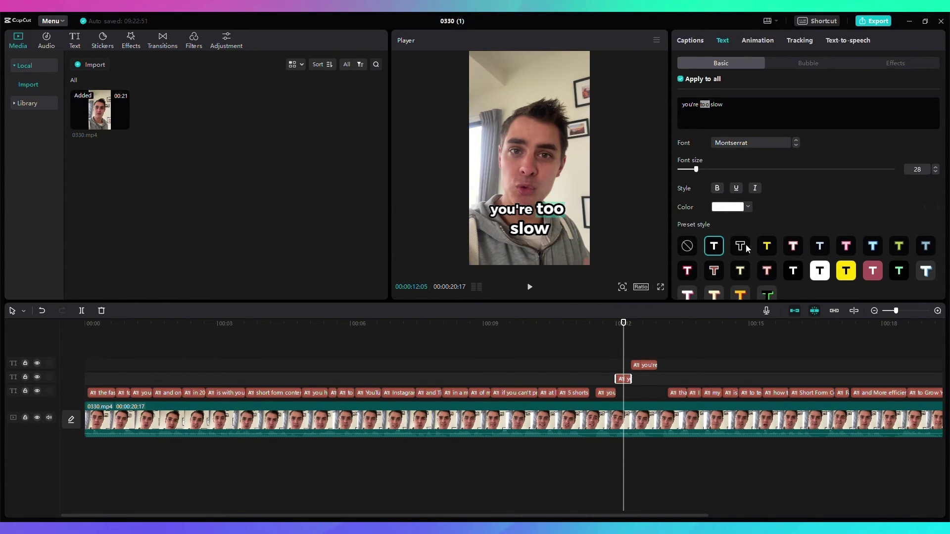
left_click(820, 214)
Step: Color only the word "slow" red in the third of the three "you're too slow" clips
left_click(646, 324)
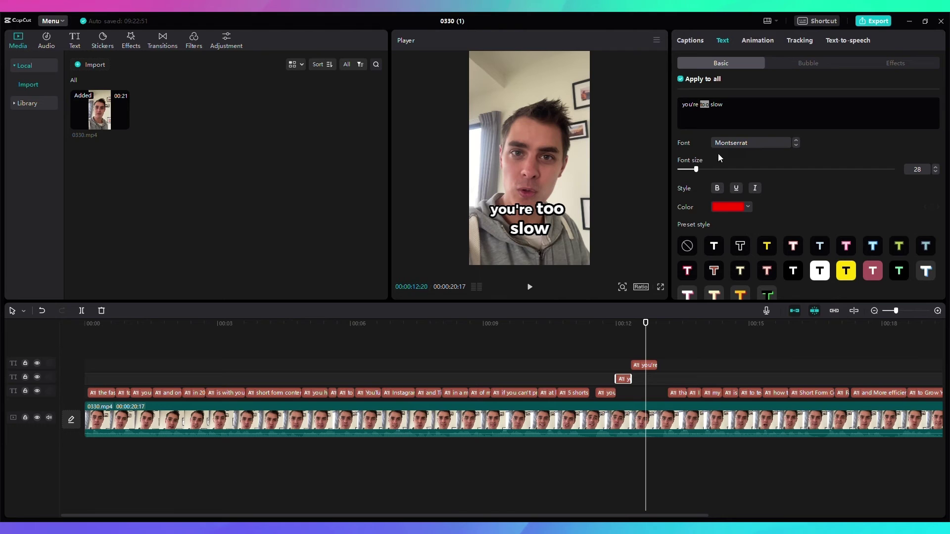
left_click(651, 365)
left_click(753, 207)
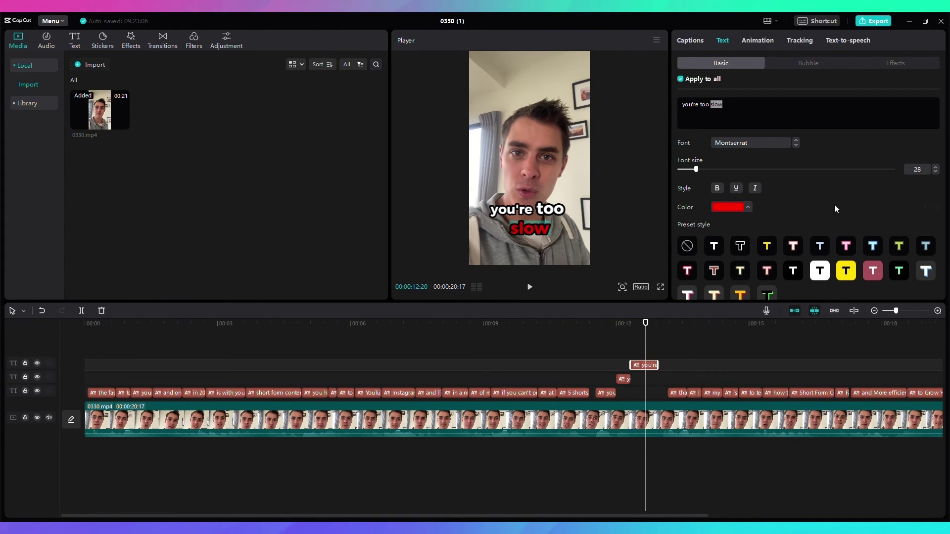
Step: Play back the three "you're too slow" clips from just before the first one to check the word-by-word highlighting
left_click(467, 254)
left_click_drag(649, 324, 591, 327)
left_click(532, 289)
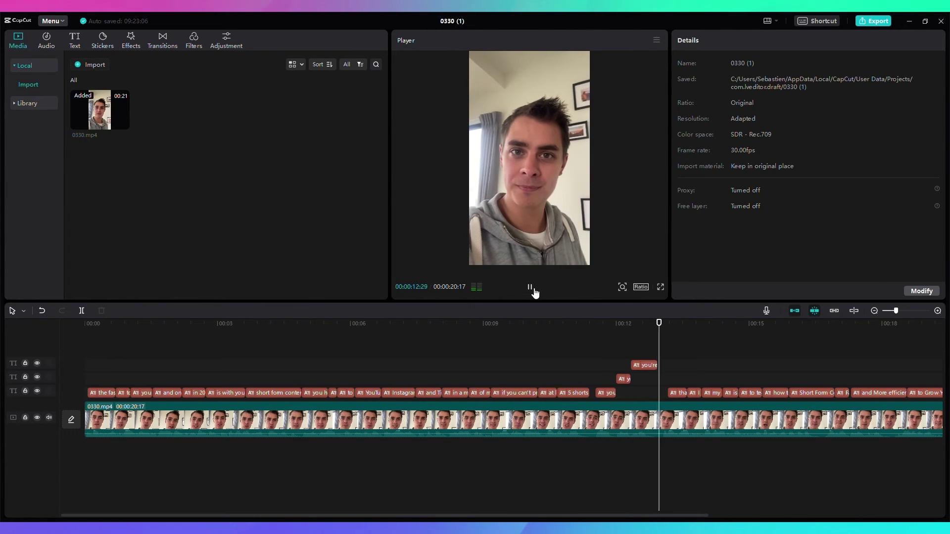
left_click(533, 290)
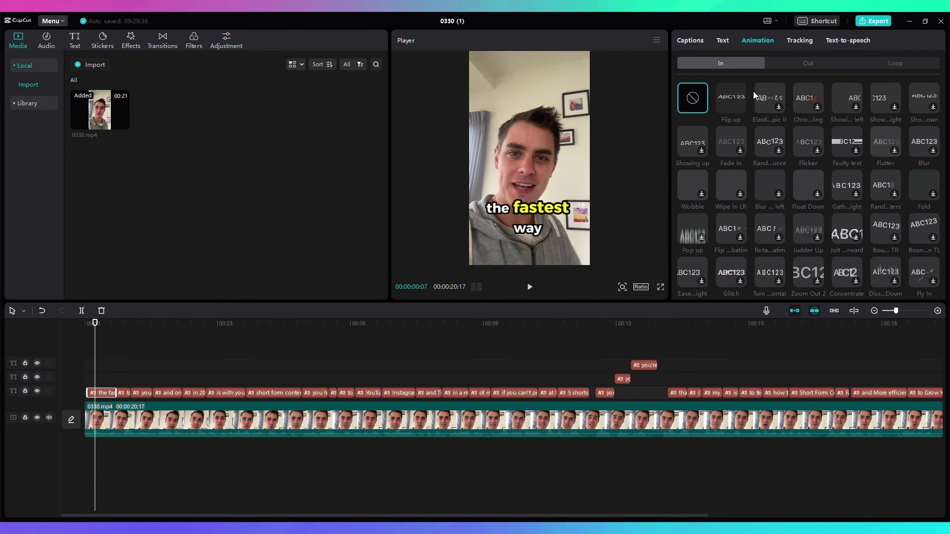
Step: Try the Flip up, Zoom In and Zoom Out entrance animations on the "the fastest way" caption
left_click(738, 99)
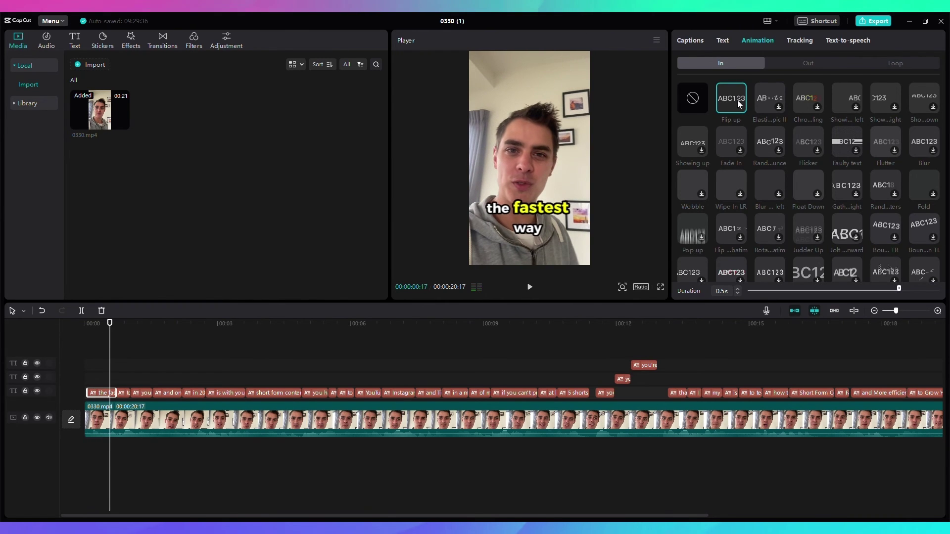
scroll(808, 198, "down", 5)
left_click(808, 205)
left_click(837, 209)
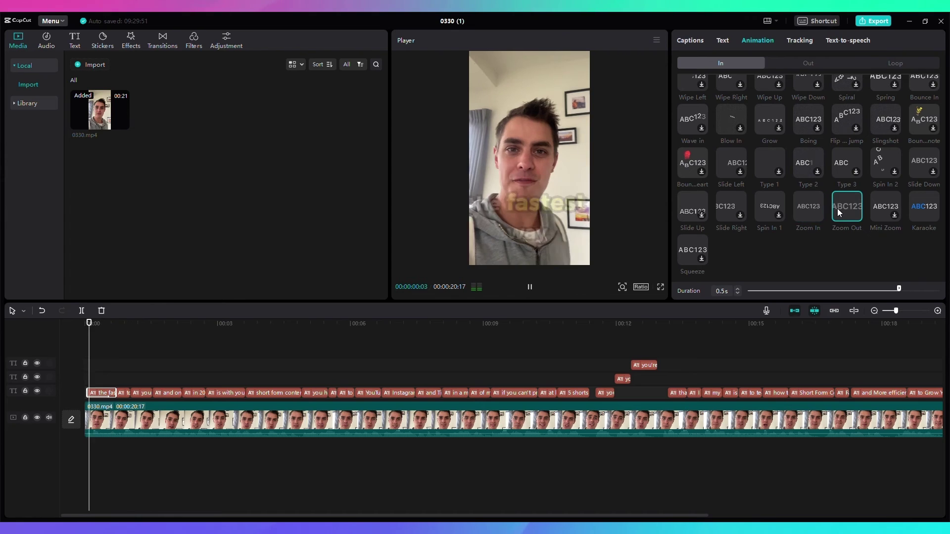
Step: Apply the Slide Left entrance animation to the "the fastest way" caption with a duration of 0.1 s
left_click(731, 167)
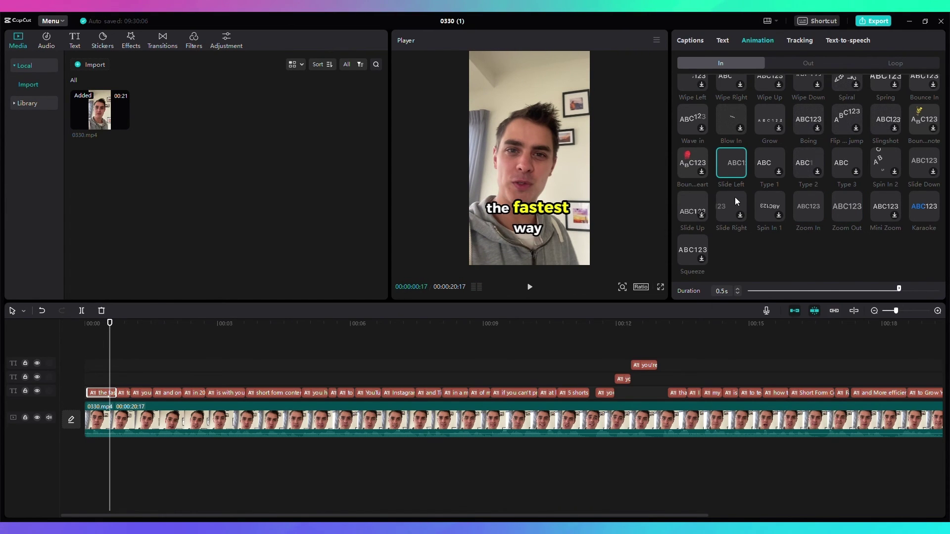
scroll(734, 197, "up", 5)
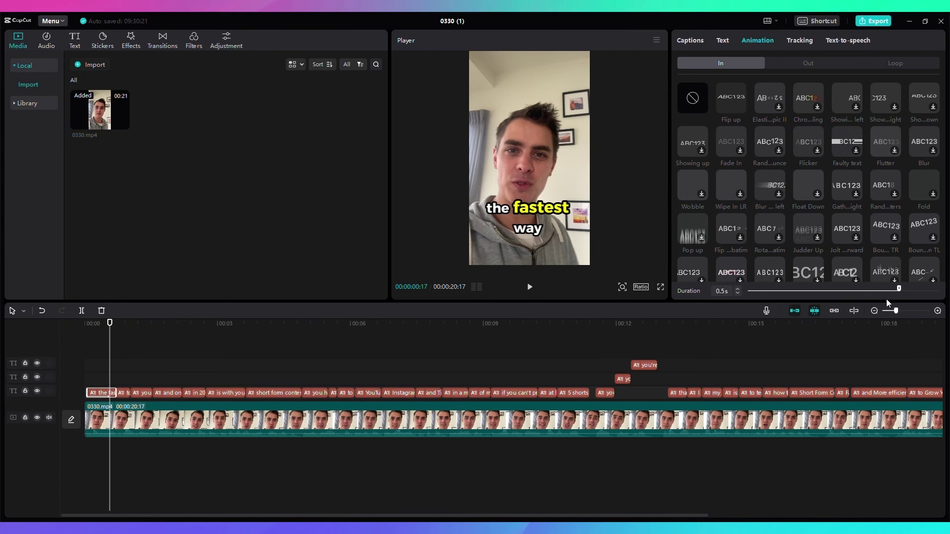
left_click_drag(899, 291, 777, 291)
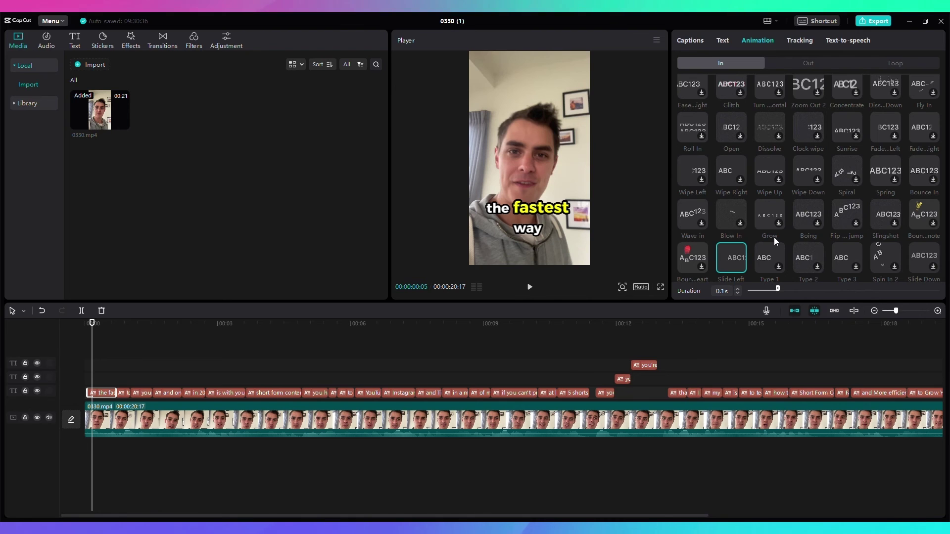
scroll(774, 237, "up", 5)
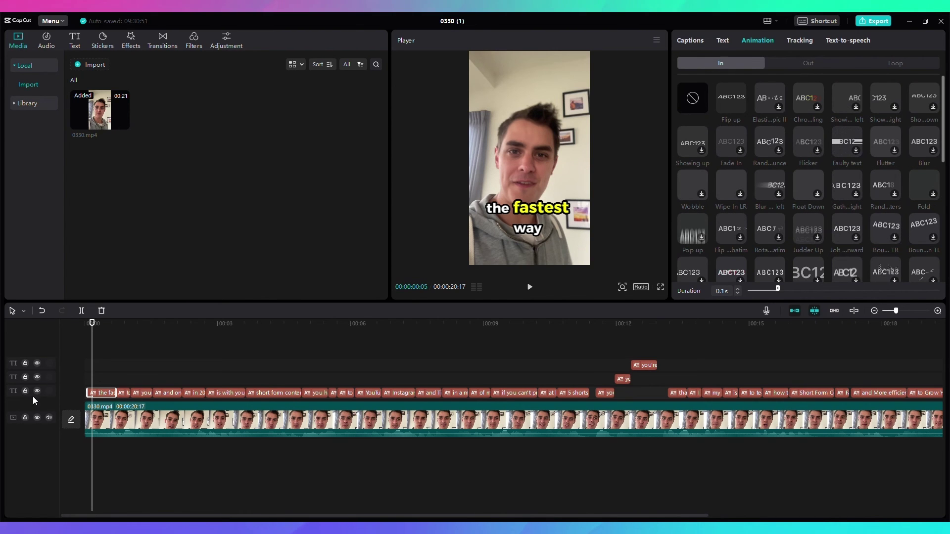